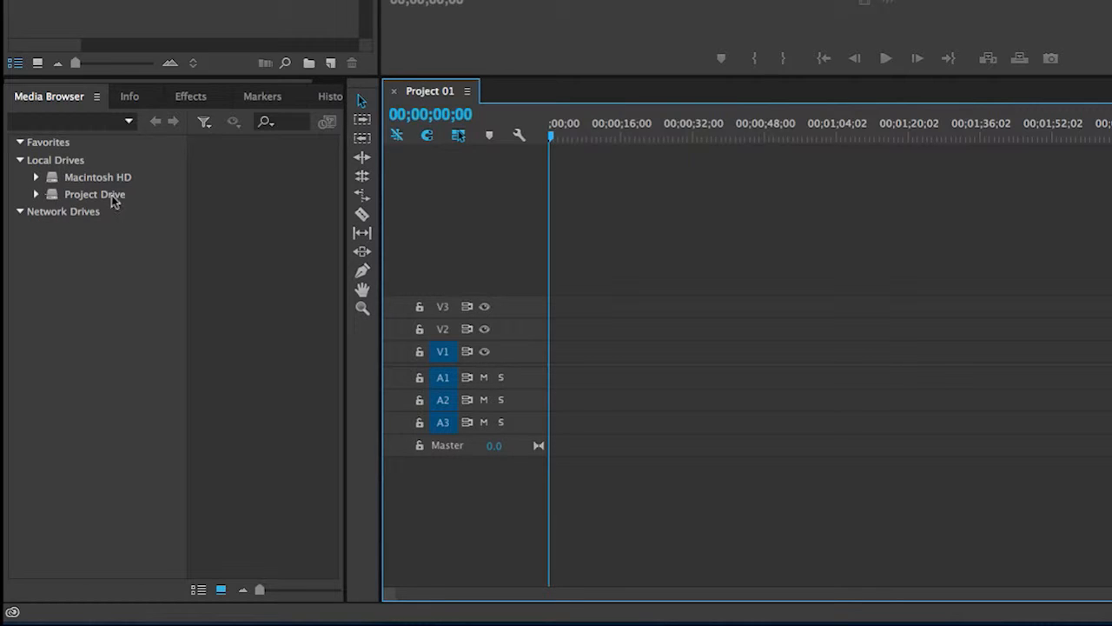
Step: Browse the local Project Drive to the 100CANON folder under Project 01, Canon Camera 01 and DCIM
{"action": "left_click", "coordinate": [37, 194]}
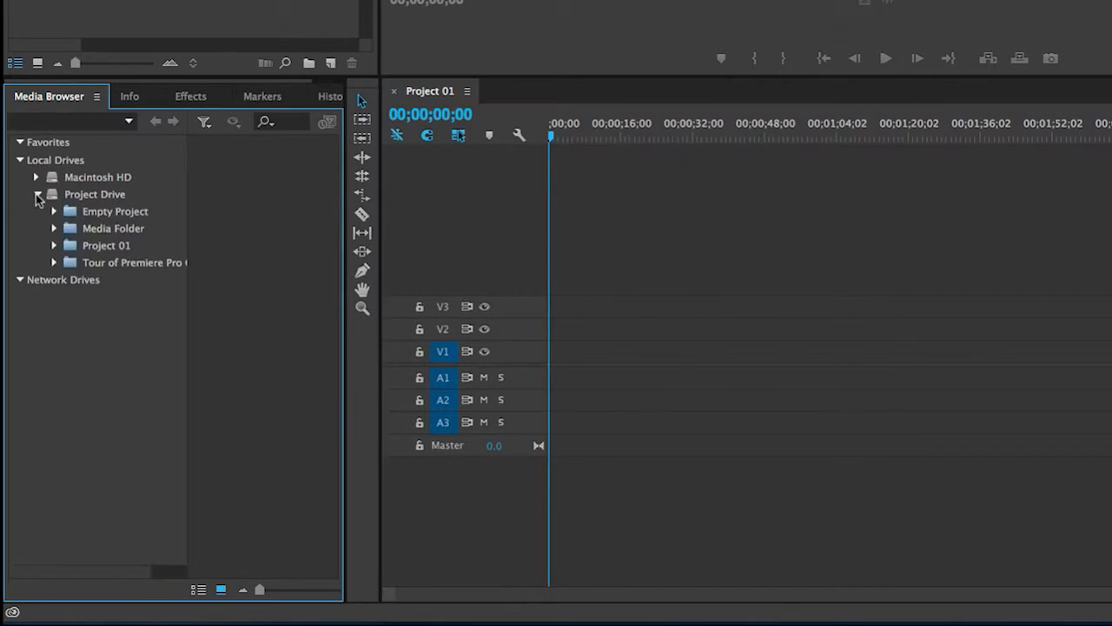
{"action": "left_click", "coordinate": [53, 247]}
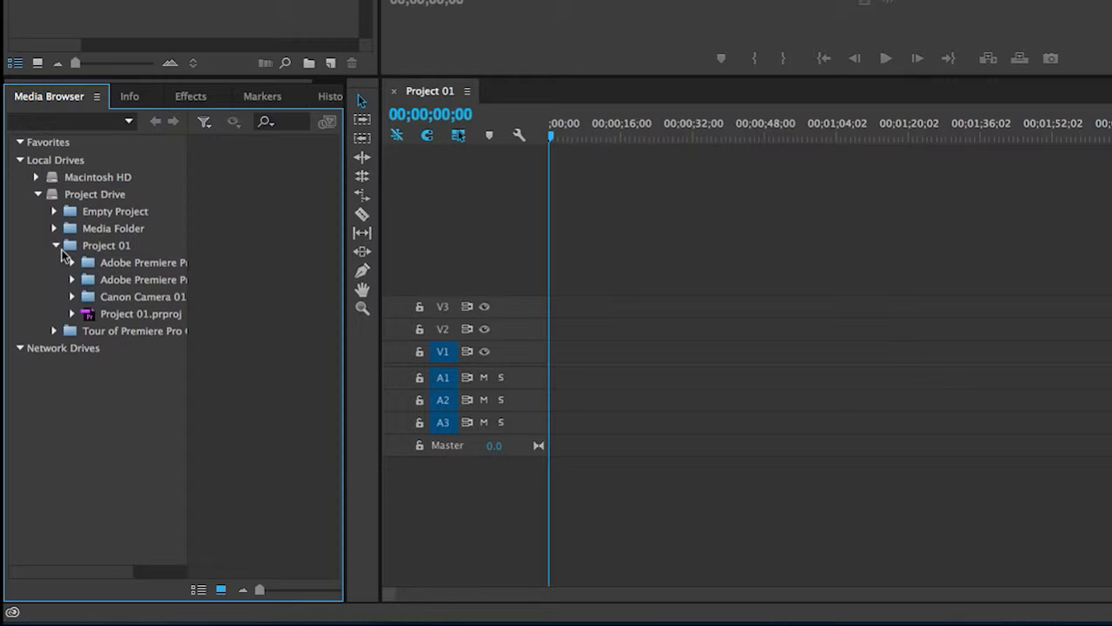
{"action": "left_click", "coordinate": [87, 297]}
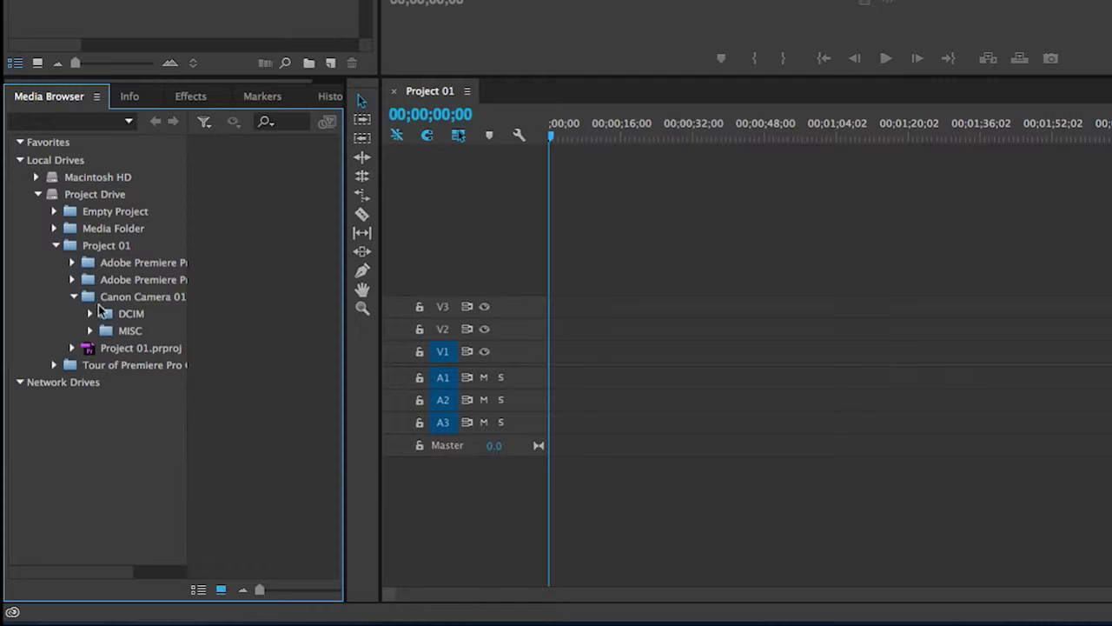
{"action": "left_click", "coordinate": [97, 317]}
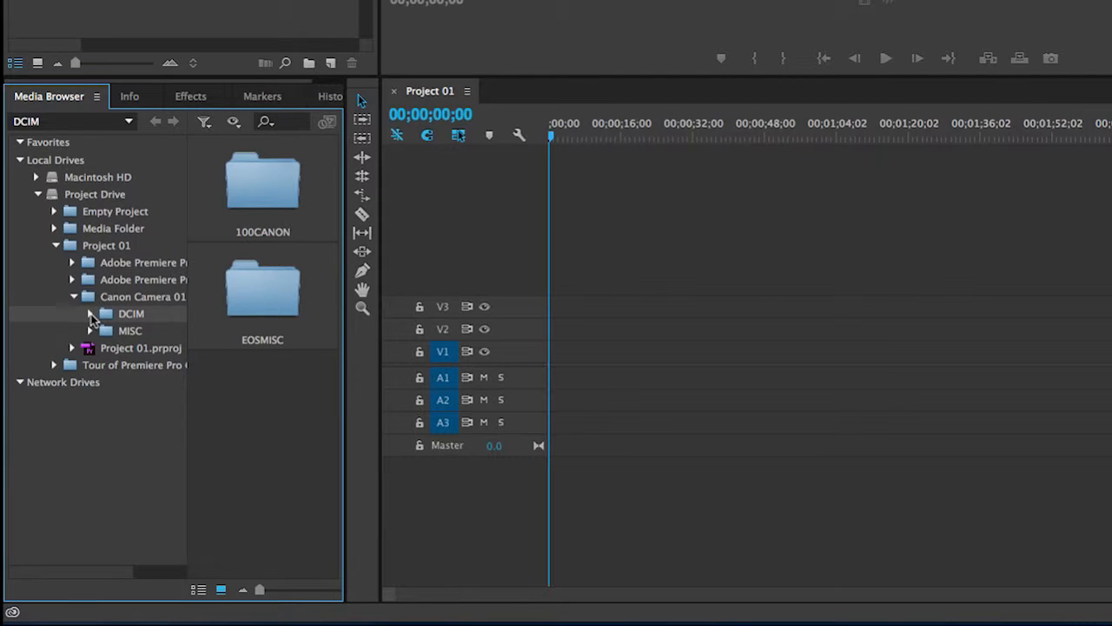
{"action": "left_click", "coordinate": [92, 316]}
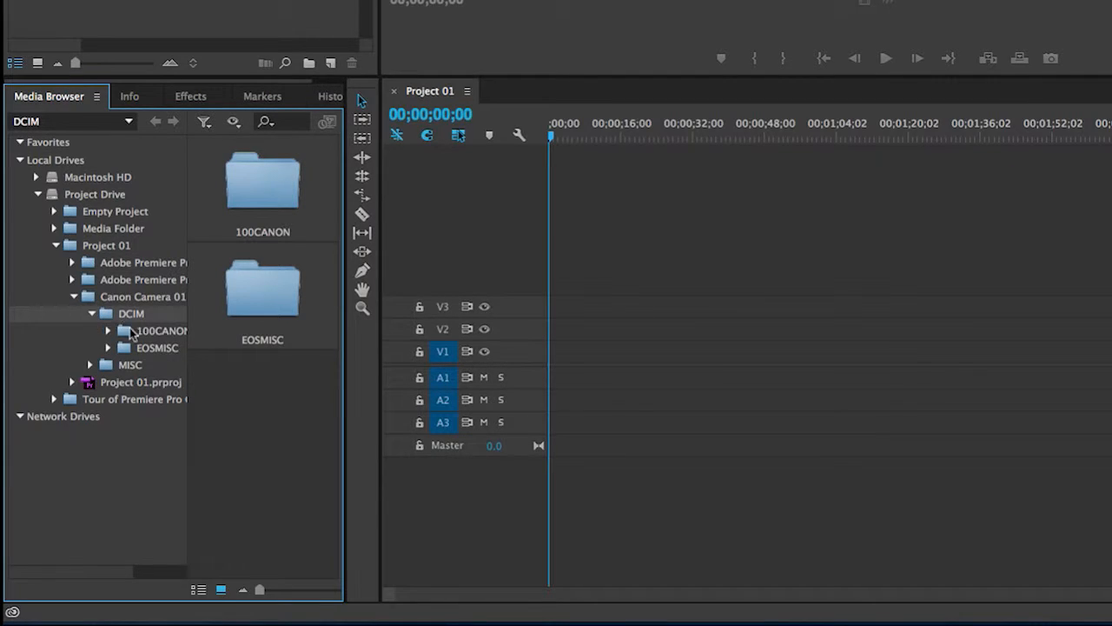
{"action": "left_click", "coordinate": [127, 336]}
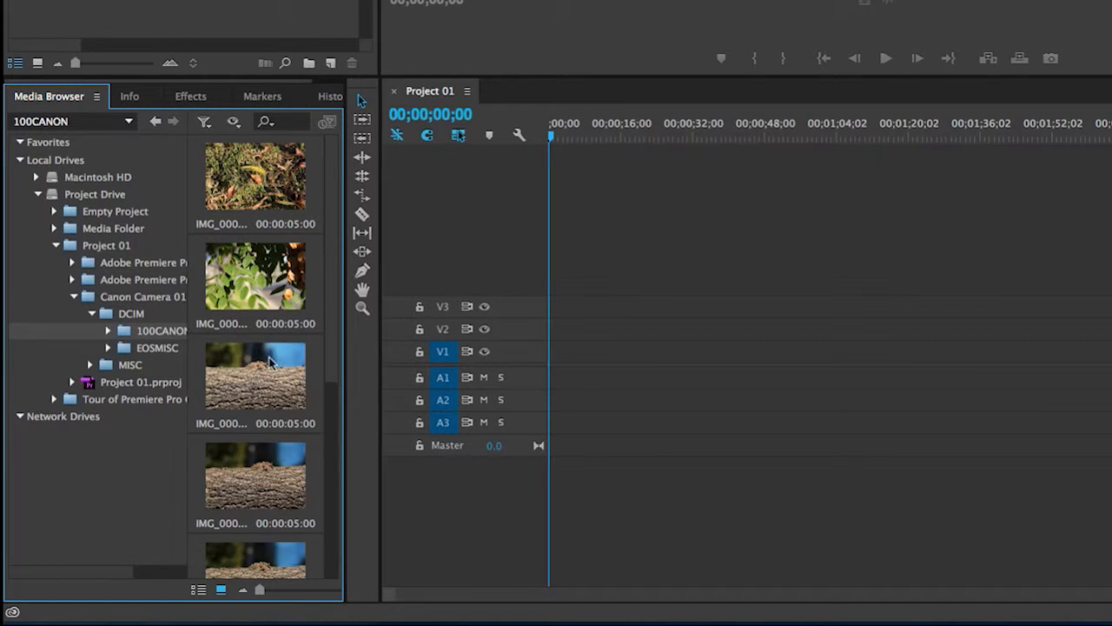
Step: Import MVI_0006.MOV from the 100CANON folder into the project and open it for source preview
{"action": "scroll", "coordinate": [261, 383], "scroll_direction": "down", "scroll_amount": 5}
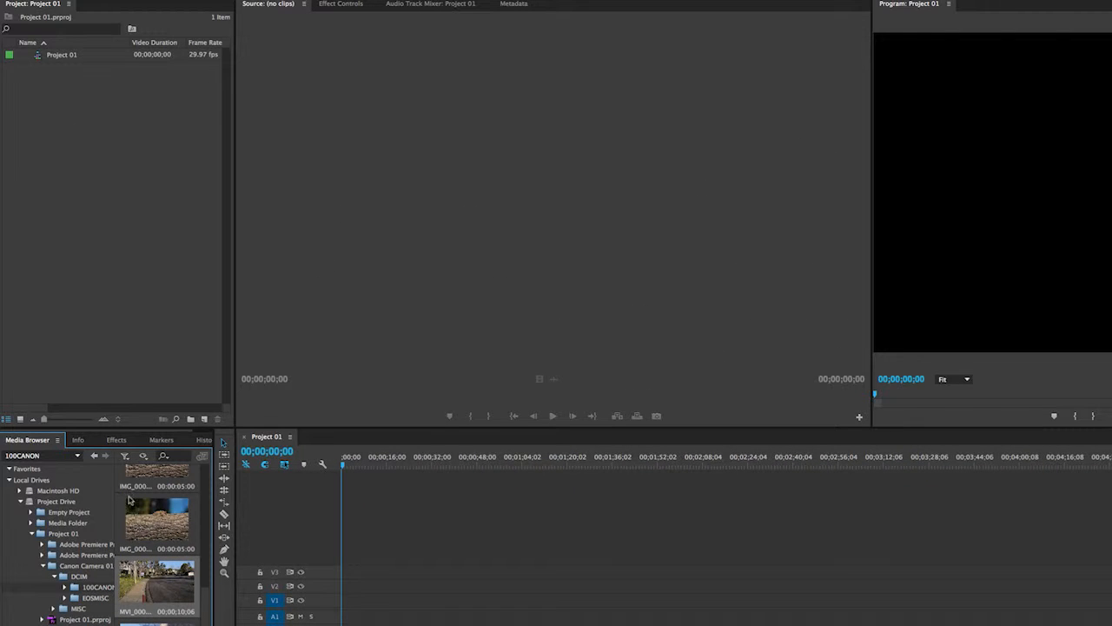
{"action": "left_click_drag", "start_coordinate": [107, 405], "coordinate": [79, 304]}
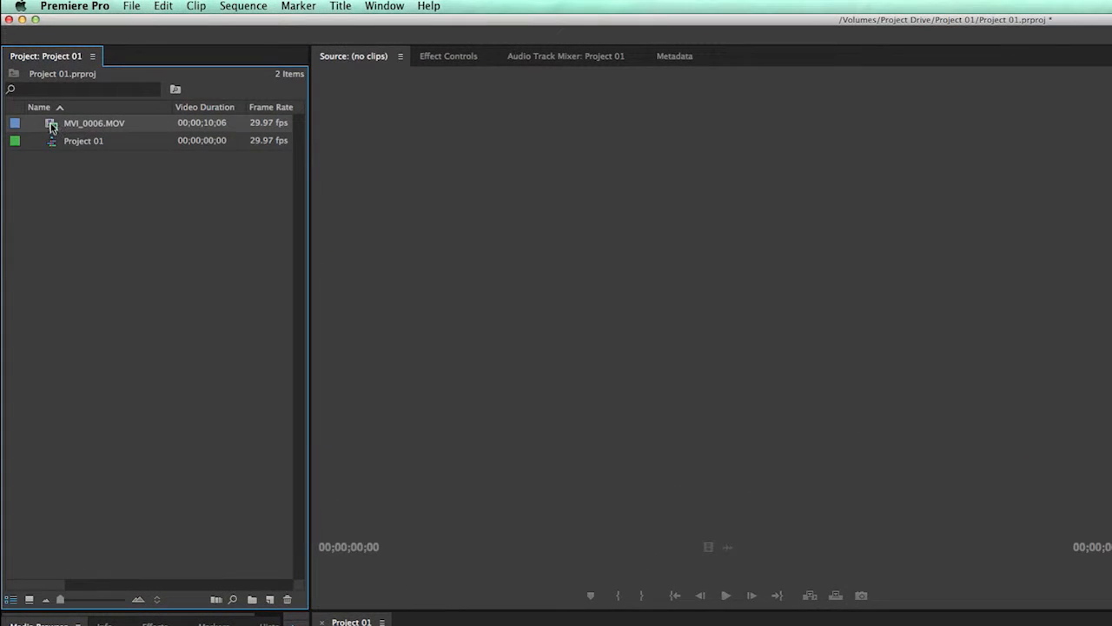
{"action": "double_click", "coordinate": [43, 71]}
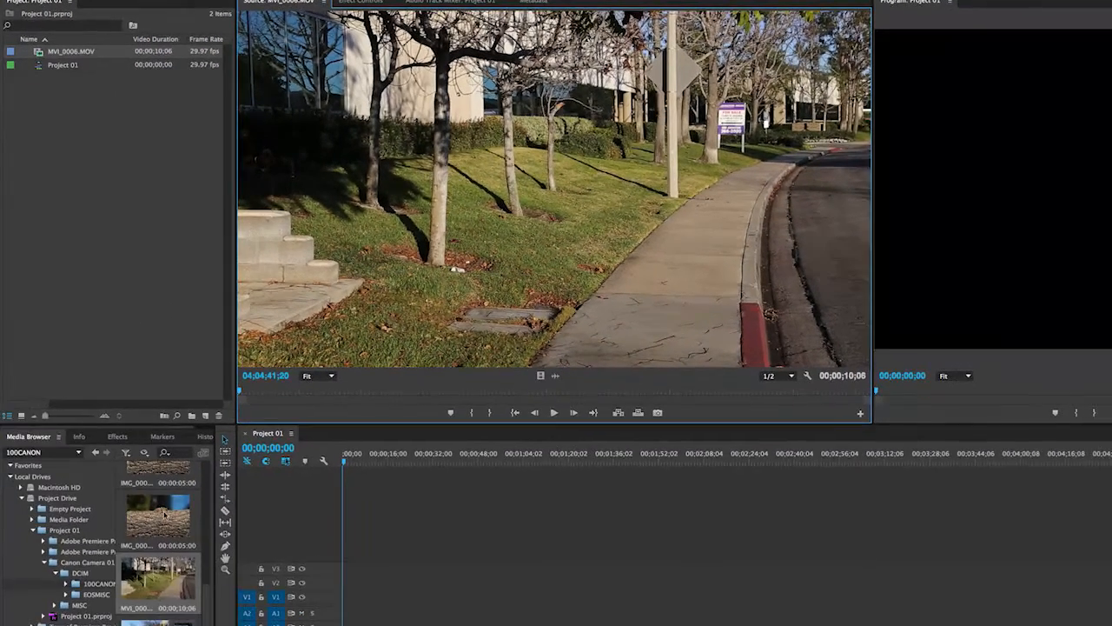
Step: Import IMG_0005.JPG from the 100CANON folder into the project and open it for source preview
{"action": "left_click", "coordinate": [164, 514]}
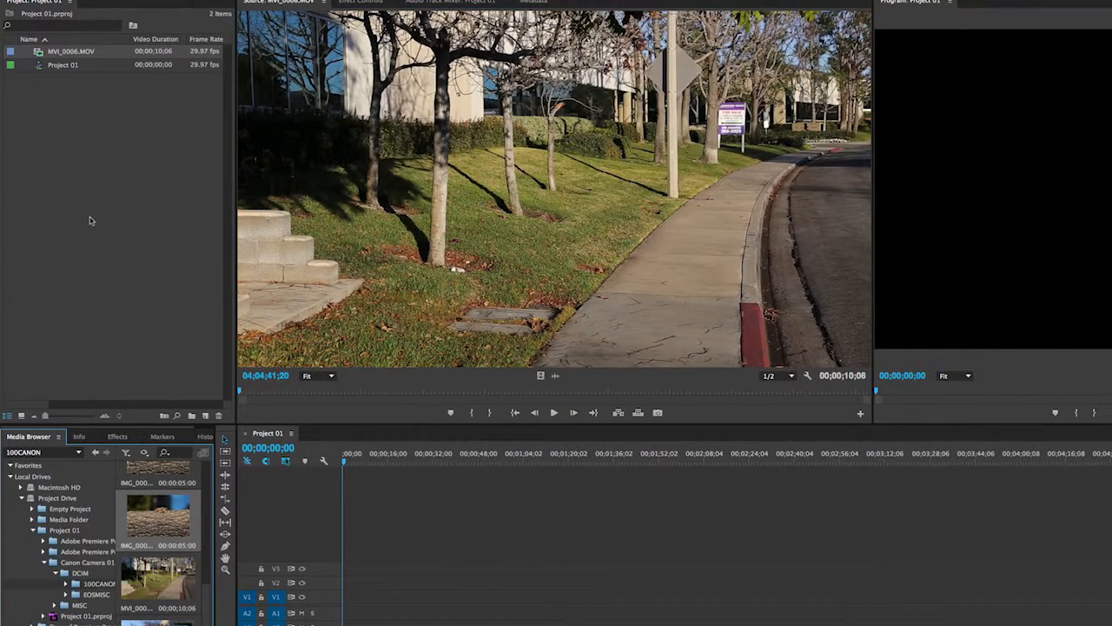
{"action": "left_click_drag", "start_coordinate": [159, 519], "coordinate": [97, 266]}
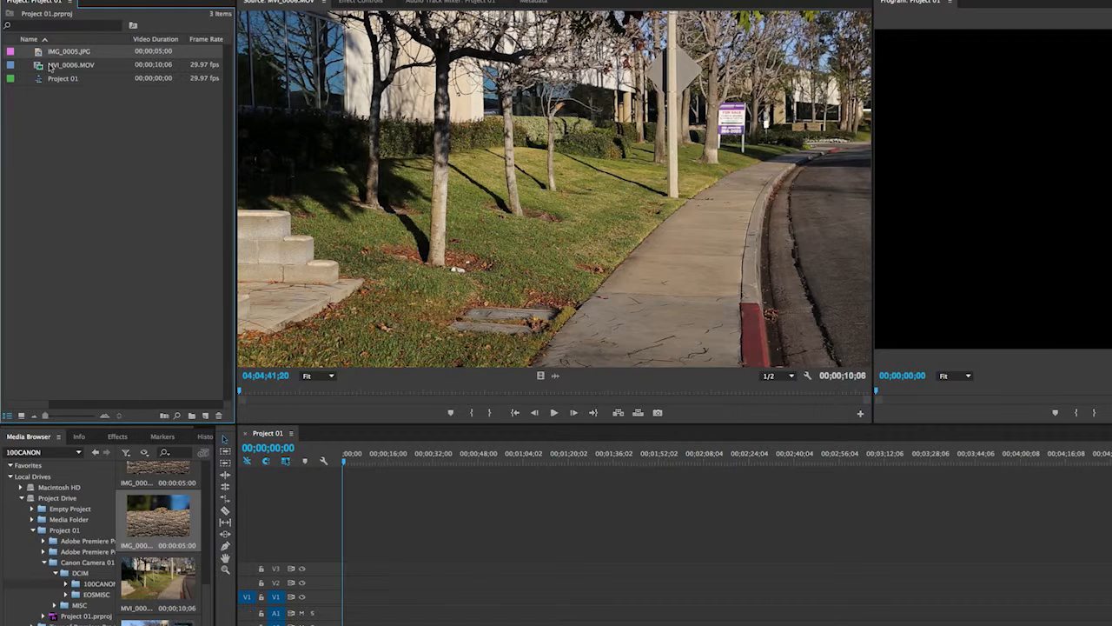
{"action": "double_click", "coordinate": [41, 53]}
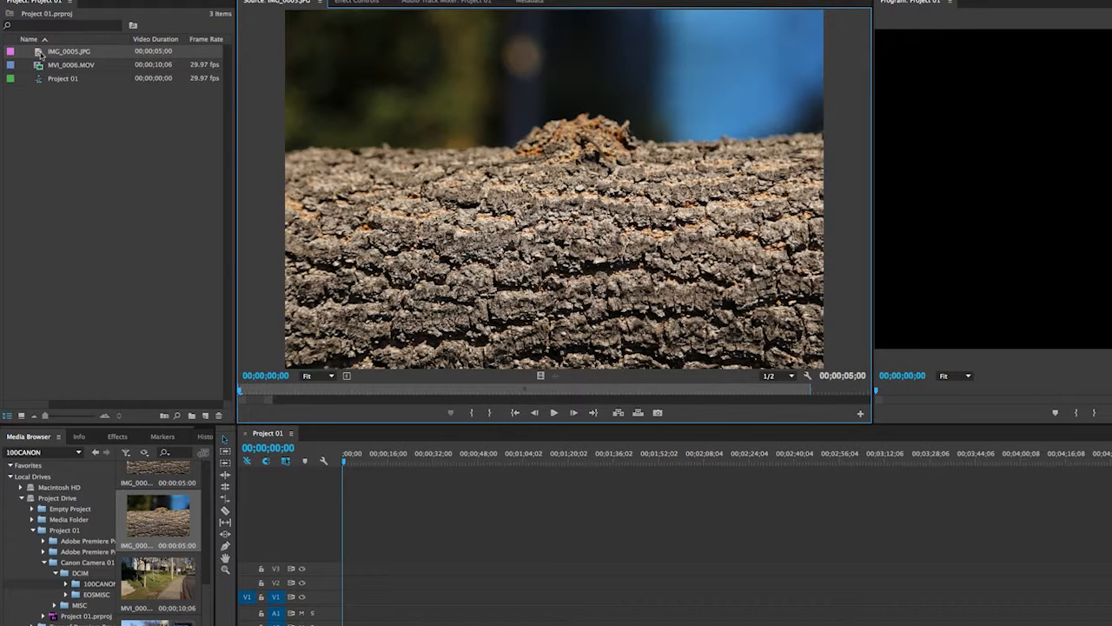
{"action": "left_click", "coordinate": [92, 169]}
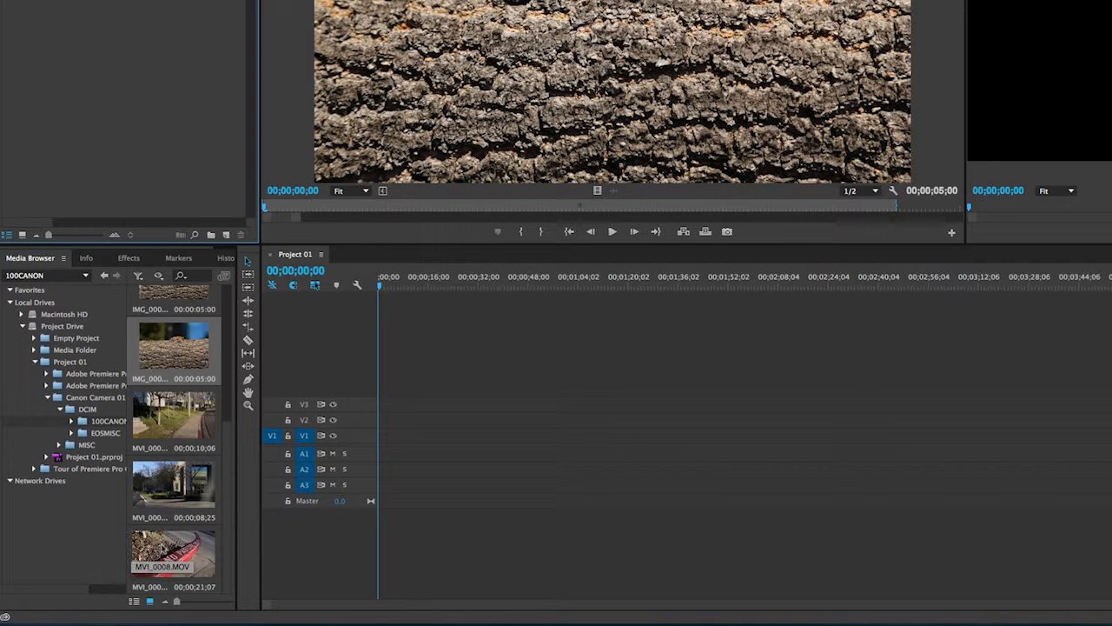
Step: Place MVI_0008.MOV from the 100CANON folder at the start of track V1 and delete the clip from the sequence
{"action": "left_click", "coordinate": [165, 554]}
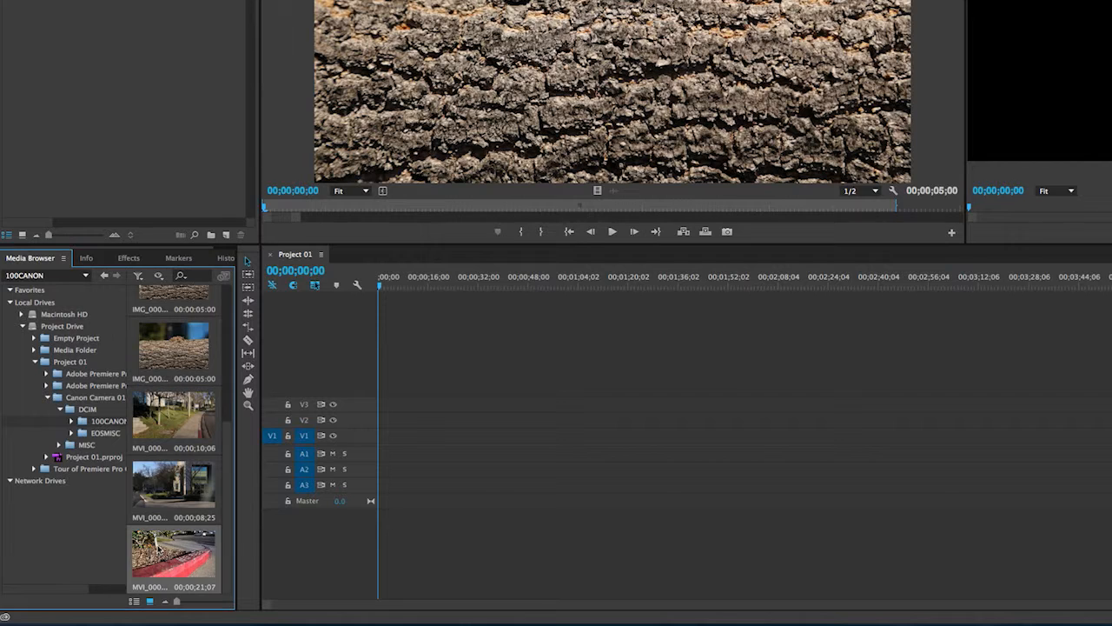
{"action": "left_click_drag", "start_coordinate": [260, 521], "coordinate": [383, 439]}
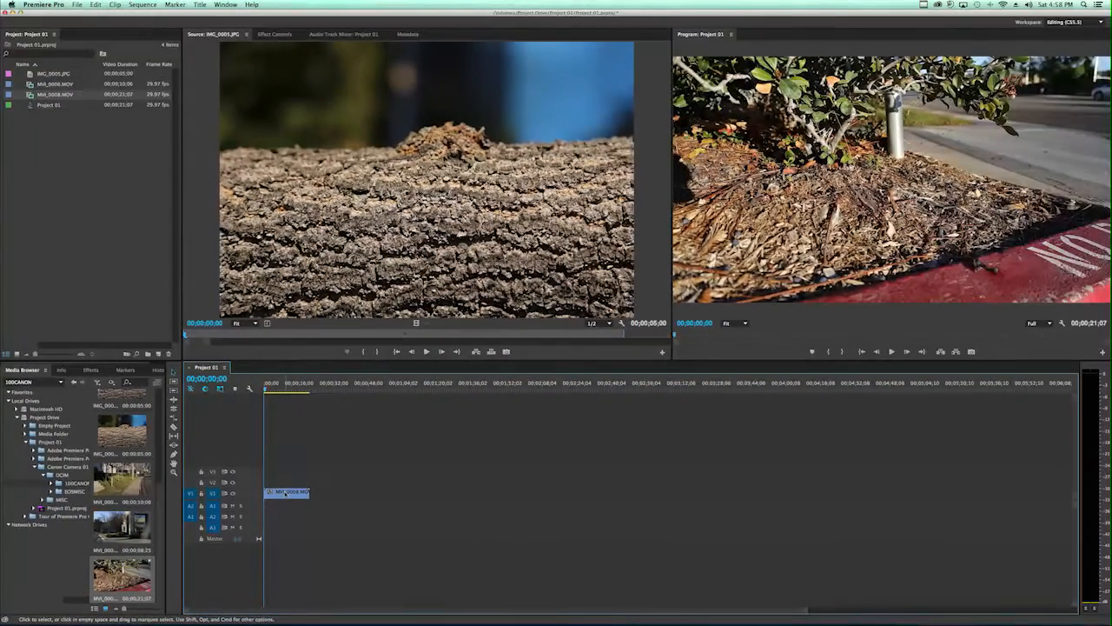
{"action": "key", "text": "Delete"}
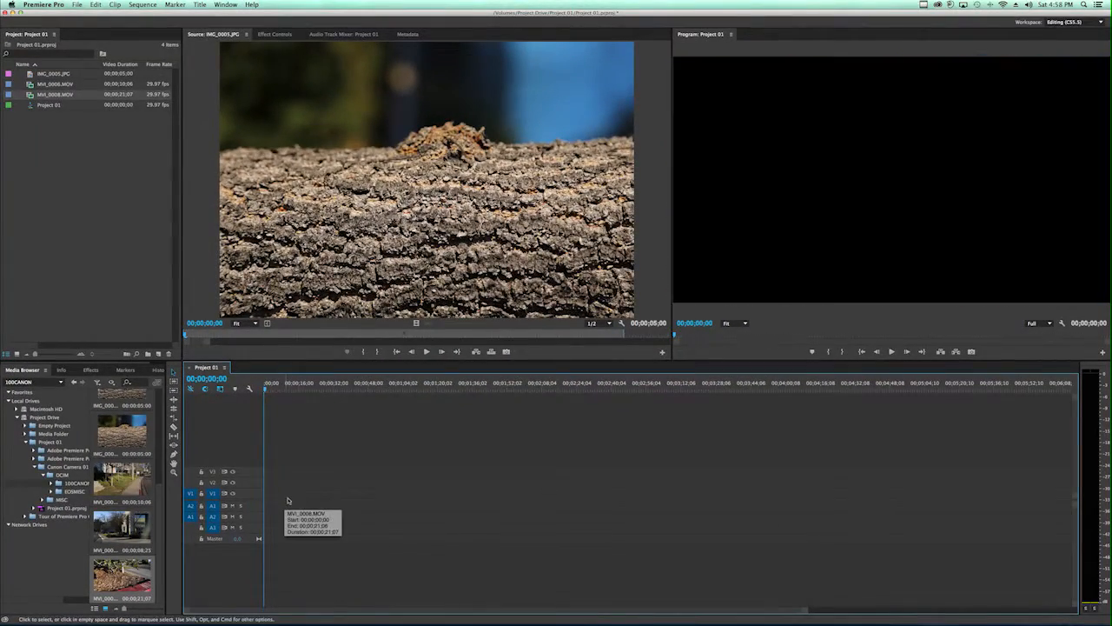
Step: Place IMG_0002.JPG at the start of track V1 and MVI_0006.MOV after a gap, with the playhead on the video clip at 00;00;16;18
{"action": "scroll", "coordinate": [139, 506], "scroll_direction": "up", "scroll_amount": 3}
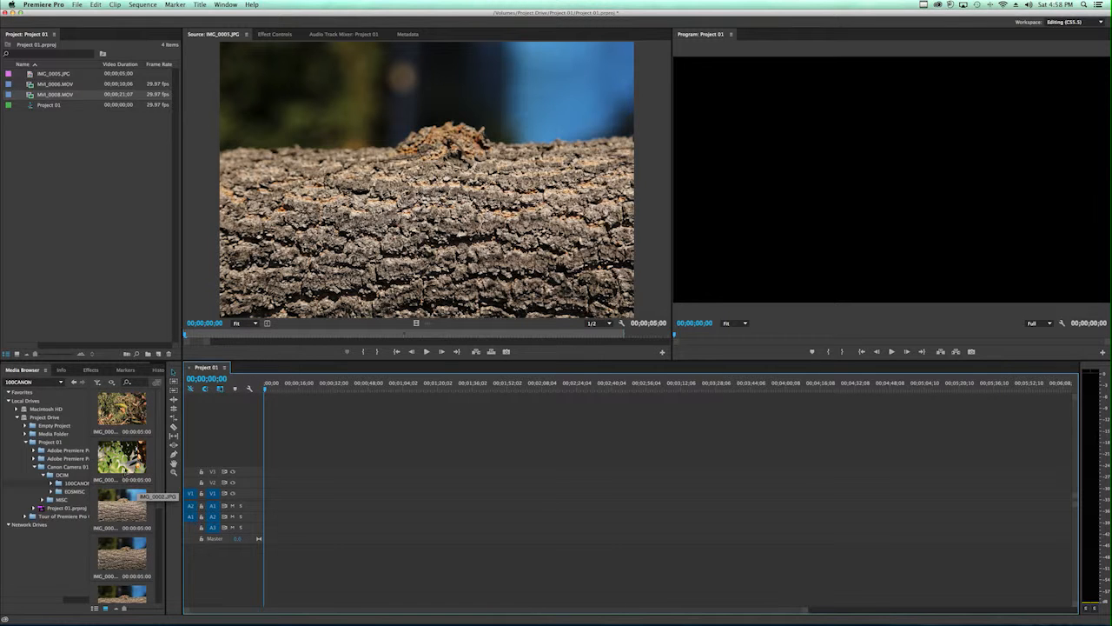
{"action": "left_click_drag", "start_coordinate": [126, 469], "coordinate": [269, 494]}
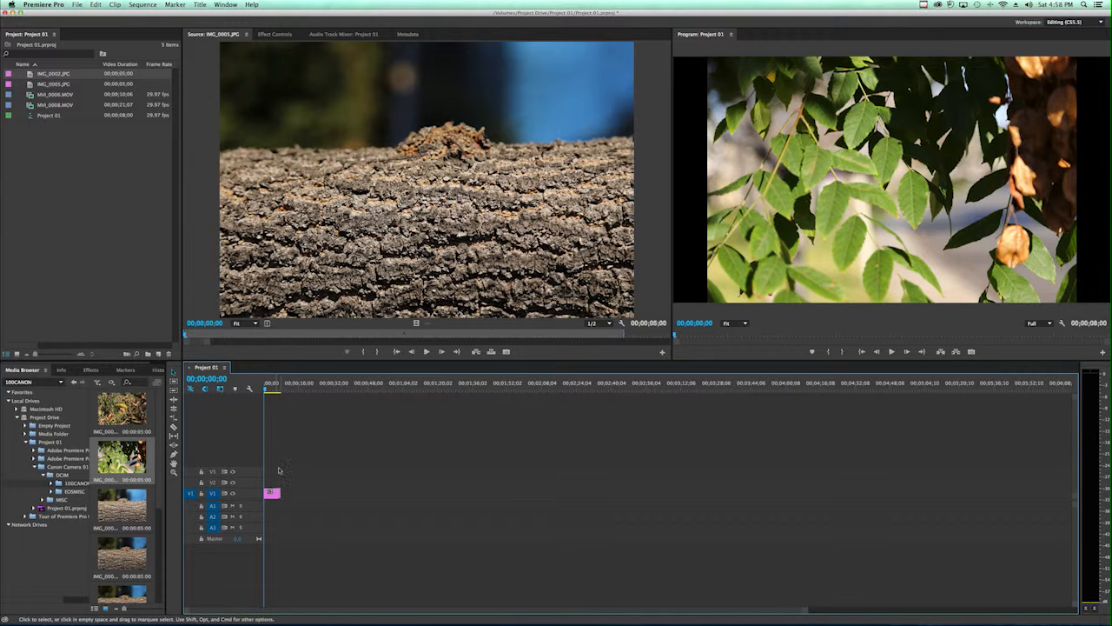
{"action": "scroll", "coordinate": [122, 512], "scroll_direction": "down", "scroll_amount": 3}
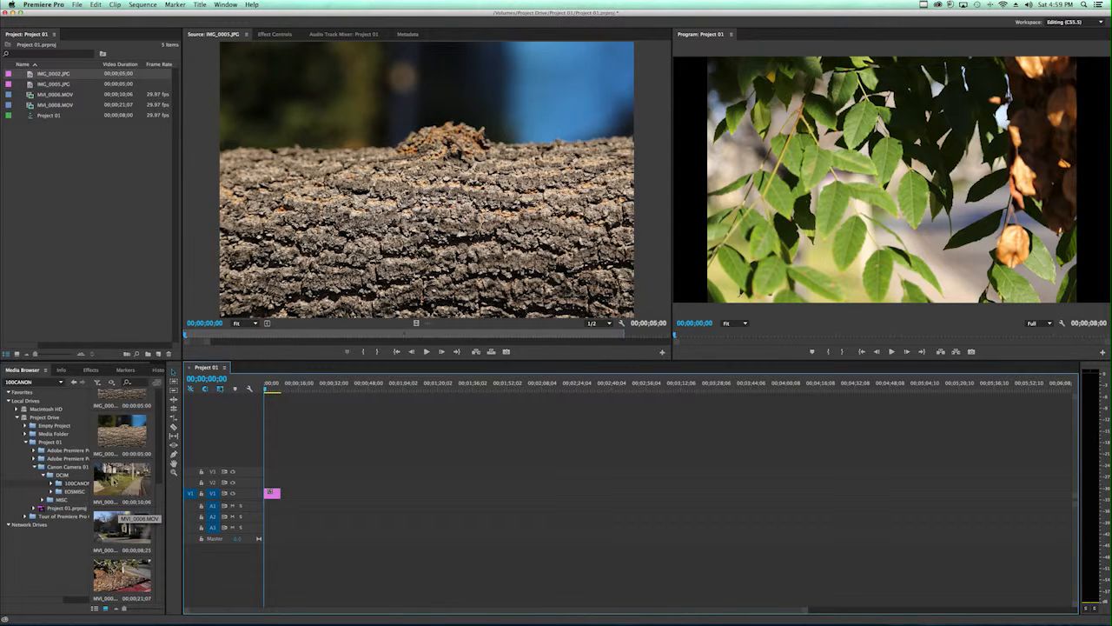
{"action": "left_click_drag", "start_coordinate": [120, 500], "coordinate": [295, 494]}
{"action": "left_click", "coordinate": [300, 388]}
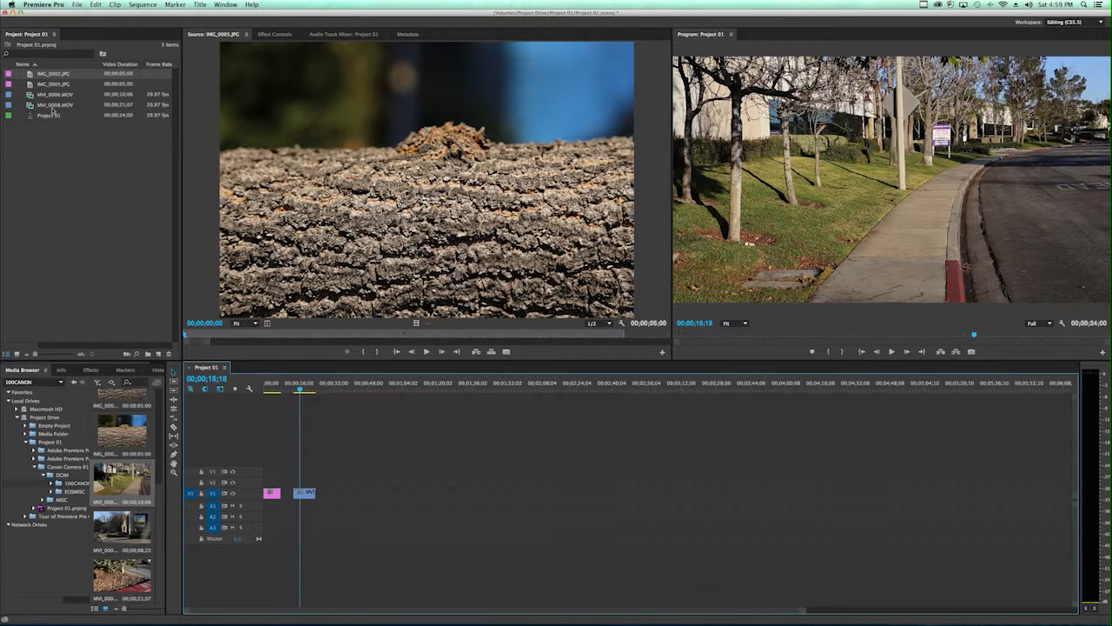
Step: Preview MVI_0007.MOV from the 100CANON folder up to 04;04;57;23 and add it to the project
{"action": "mouse_move", "coordinate": [53, 111]}
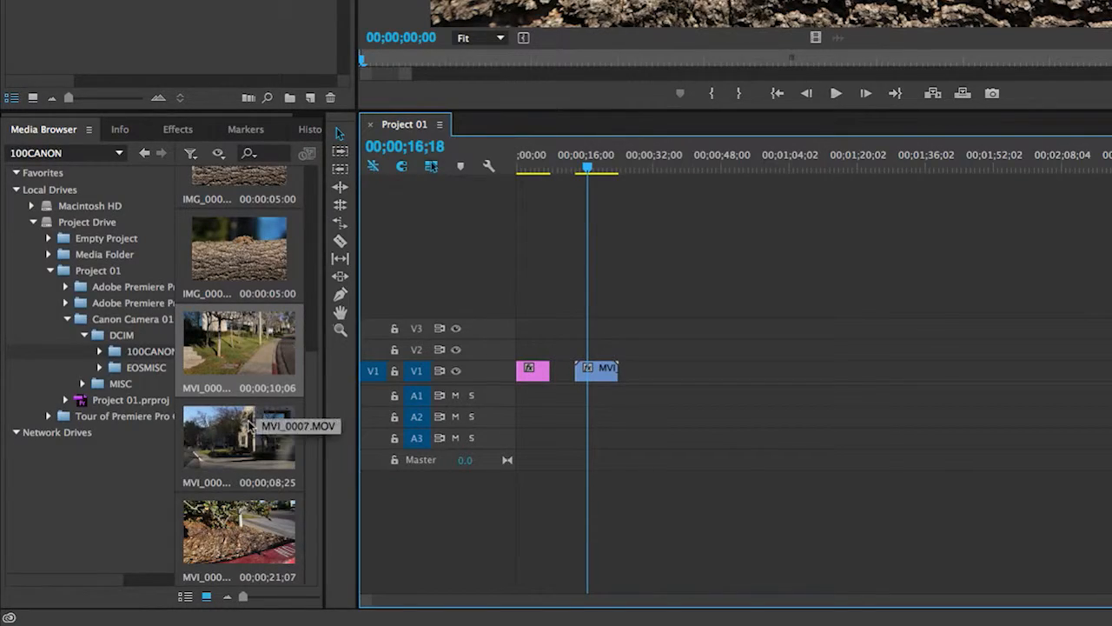
{"action": "double_click", "coordinate": [236, 438]}
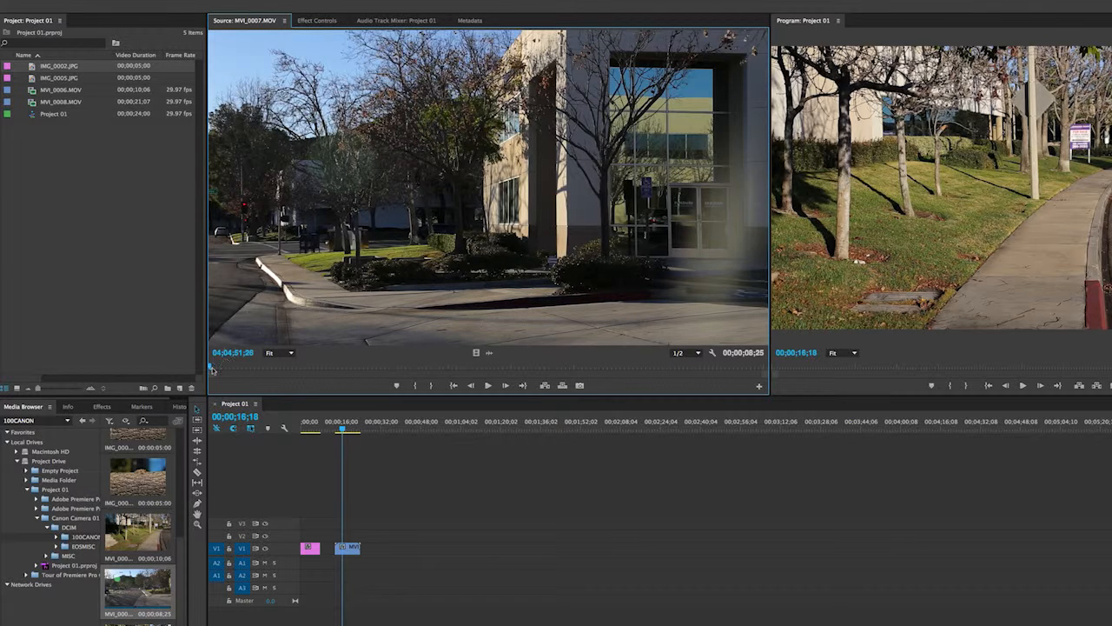
{"action": "left_click_drag", "start_coordinate": [213, 368], "coordinate": [581, 366]}
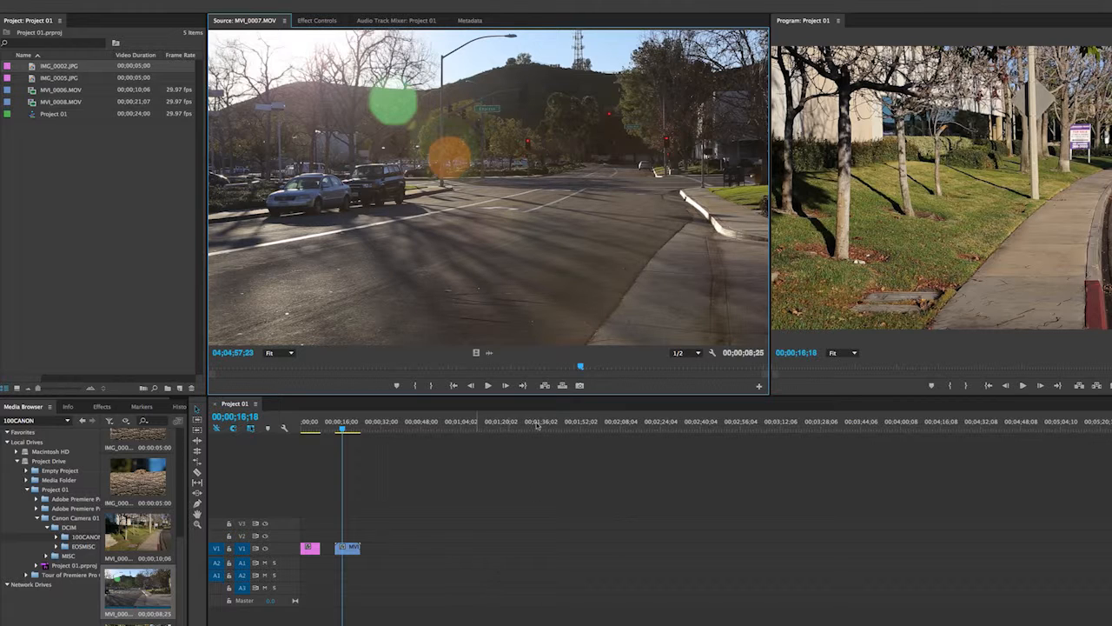
{"action": "left_click_drag", "start_coordinate": [476, 203], "coordinate": [85, 193]}
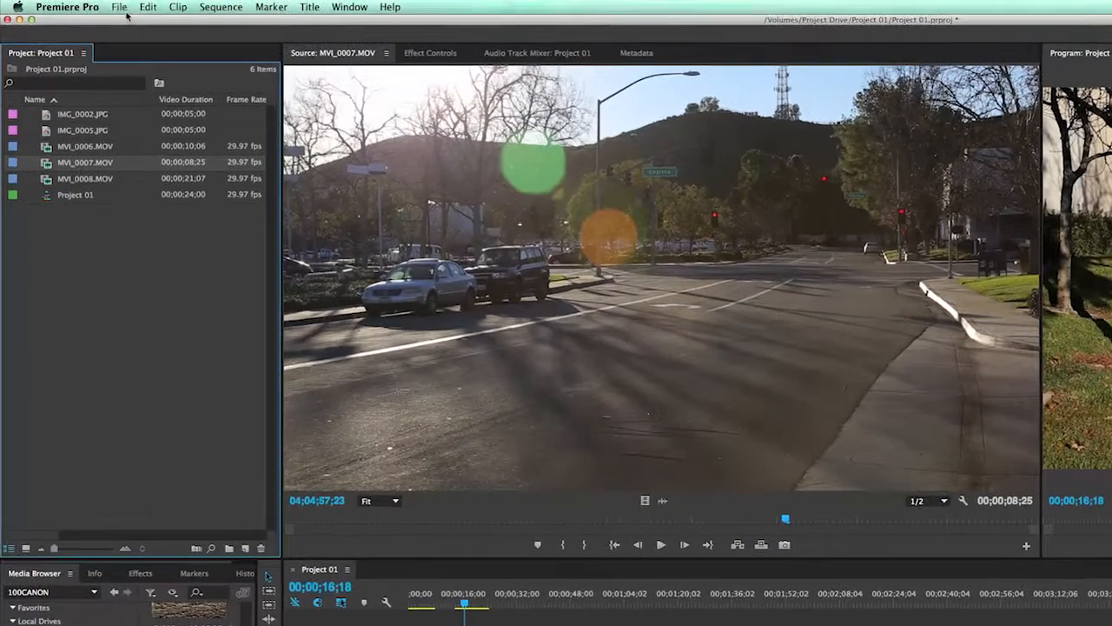
Step: Start a file import and browse the Project Drive to Project 01, Canon Camera 01, DCIM, 100CANON
{"action": "left_click", "coordinate": [120, 7]}
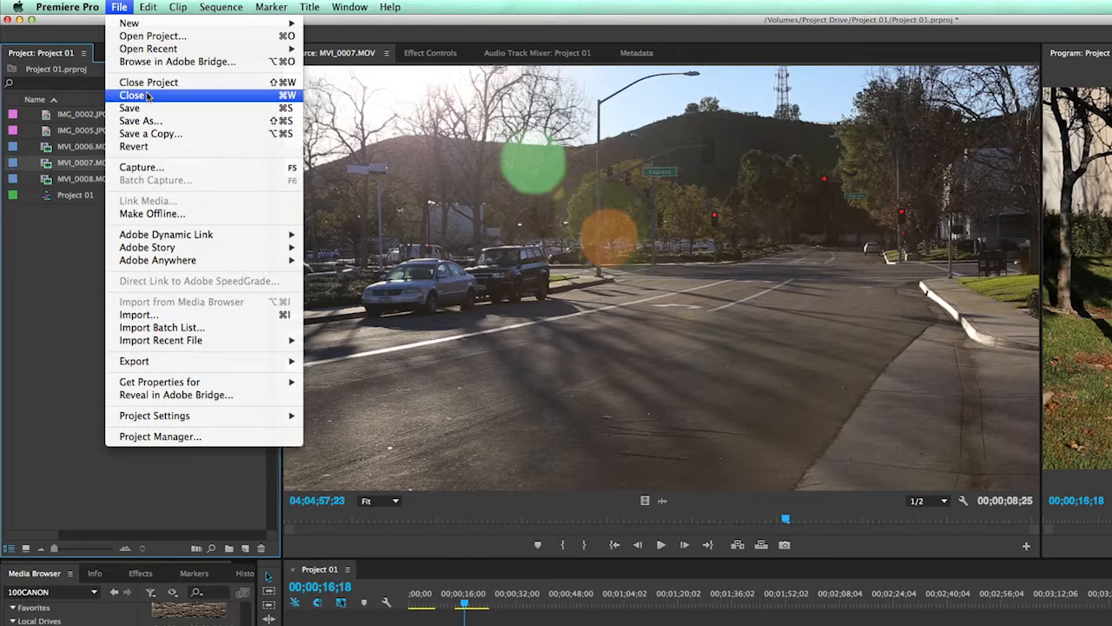
{"action": "left_click", "coordinate": [188, 315]}
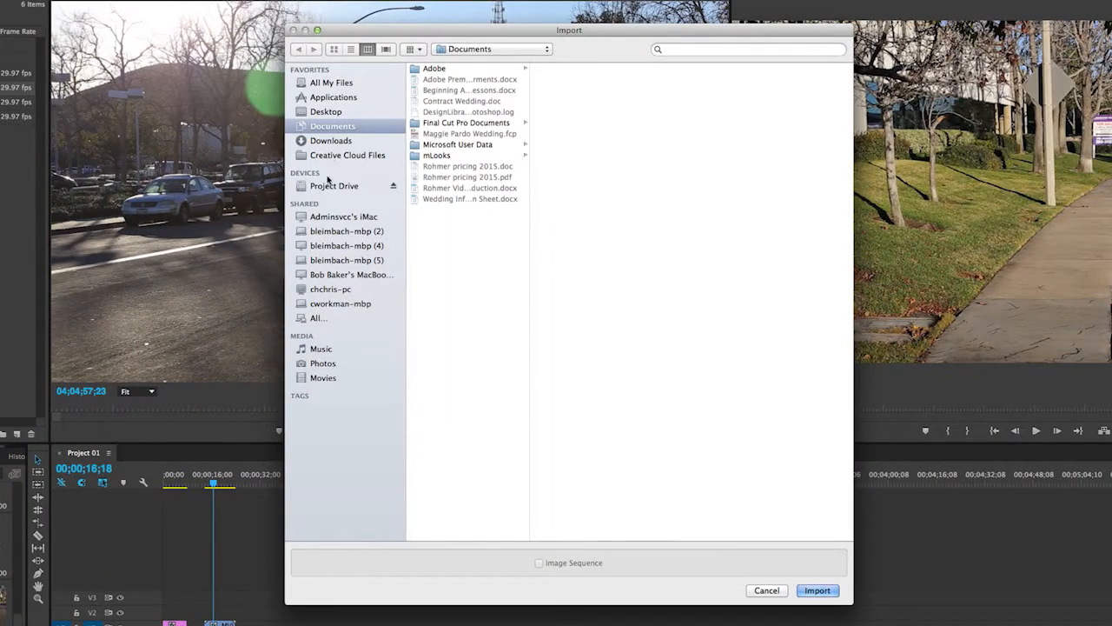
{"action": "left_click", "coordinate": [413, 218]}
{"action": "left_click", "coordinate": [426, 90]}
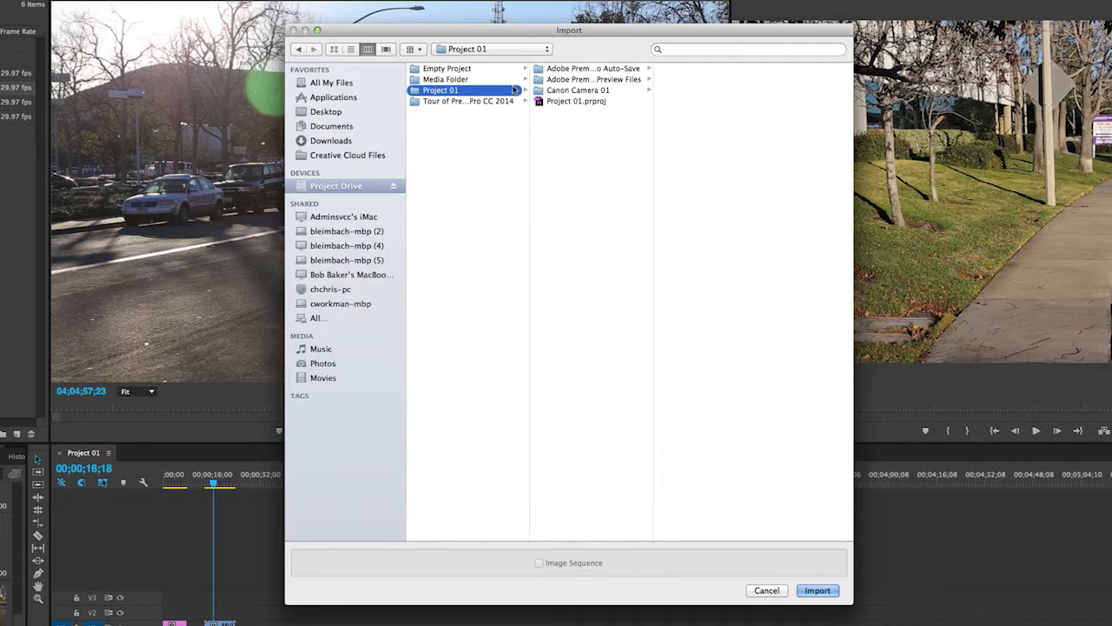
{"action": "left_click", "coordinate": [560, 91]}
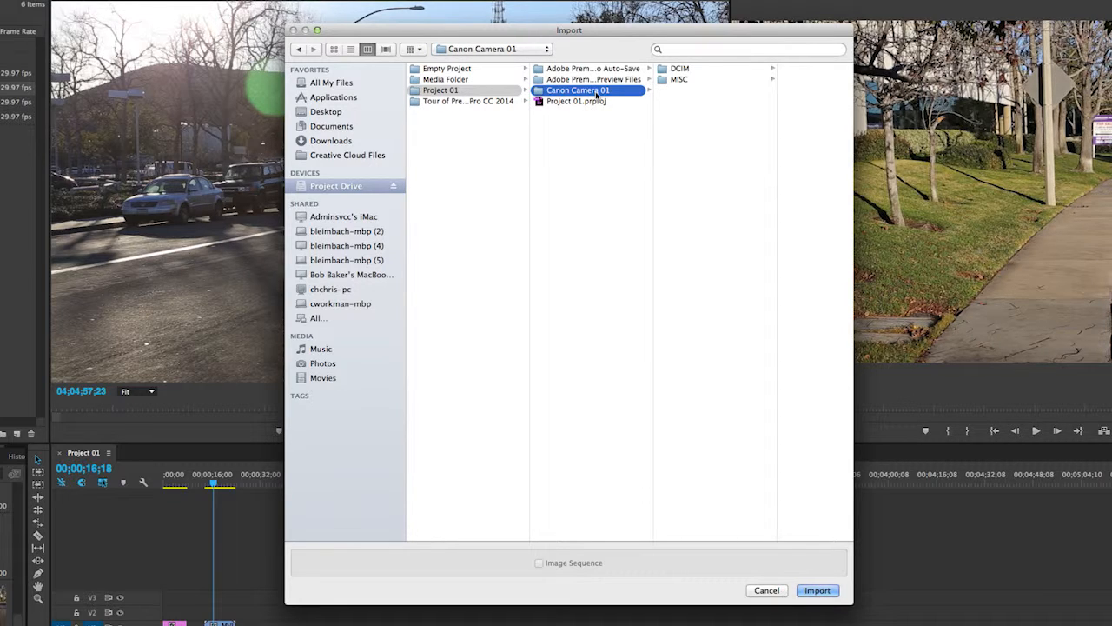
{"action": "left_click", "coordinate": [671, 70]}
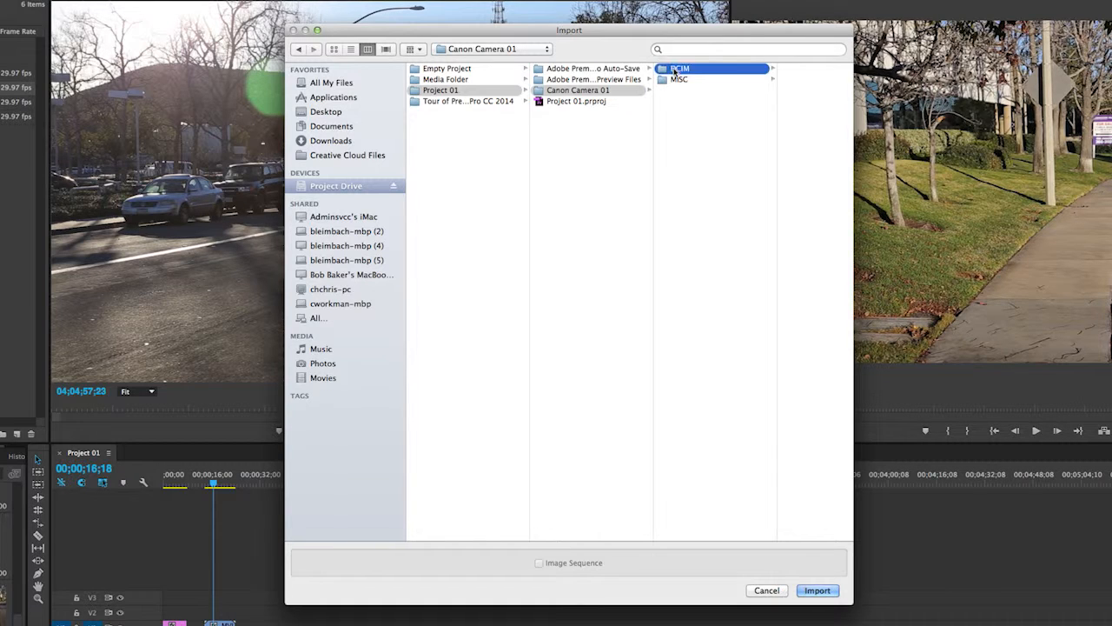
{"action": "left_click", "coordinate": [740, 71]}
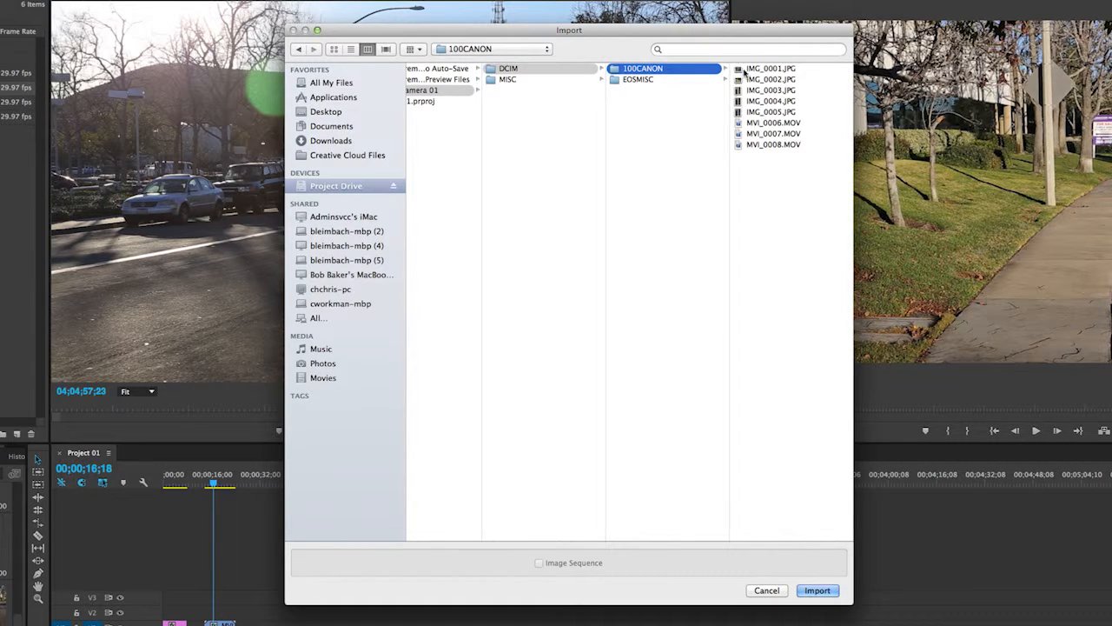
Step: Import MVI_0006.MOV, MVI_0007.MOV and MVI_0008.MOV together into the project
{"action": "left_click", "coordinate": [741, 146]}
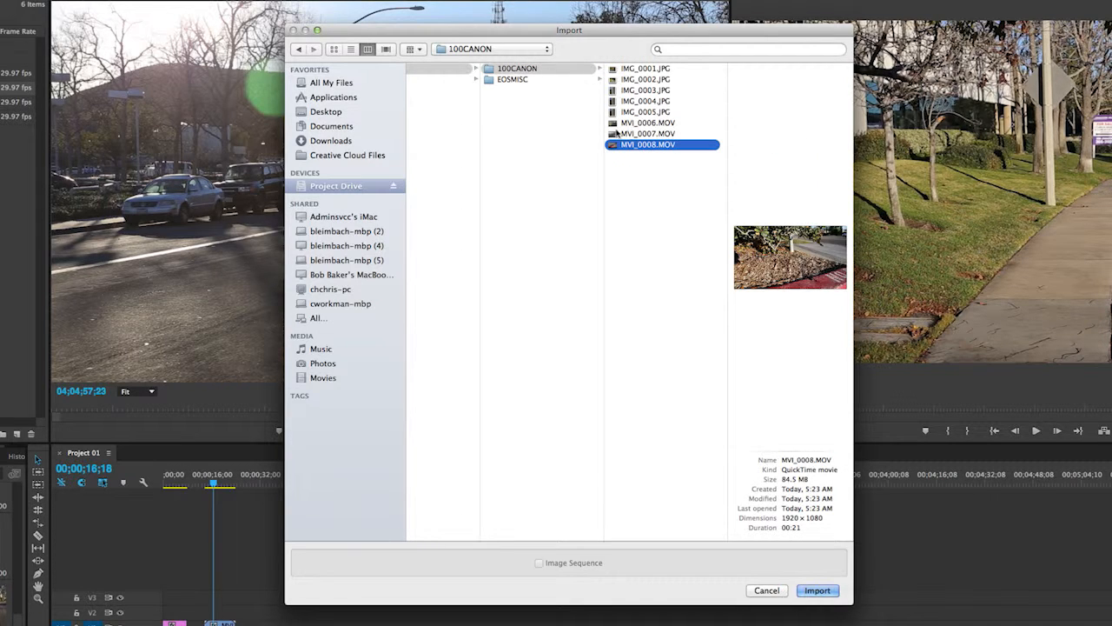
{"action": "left_click", "coordinate": [614, 135], "text": "super"}
{"action": "left_click", "coordinate": [613, 124], "text": "super"}
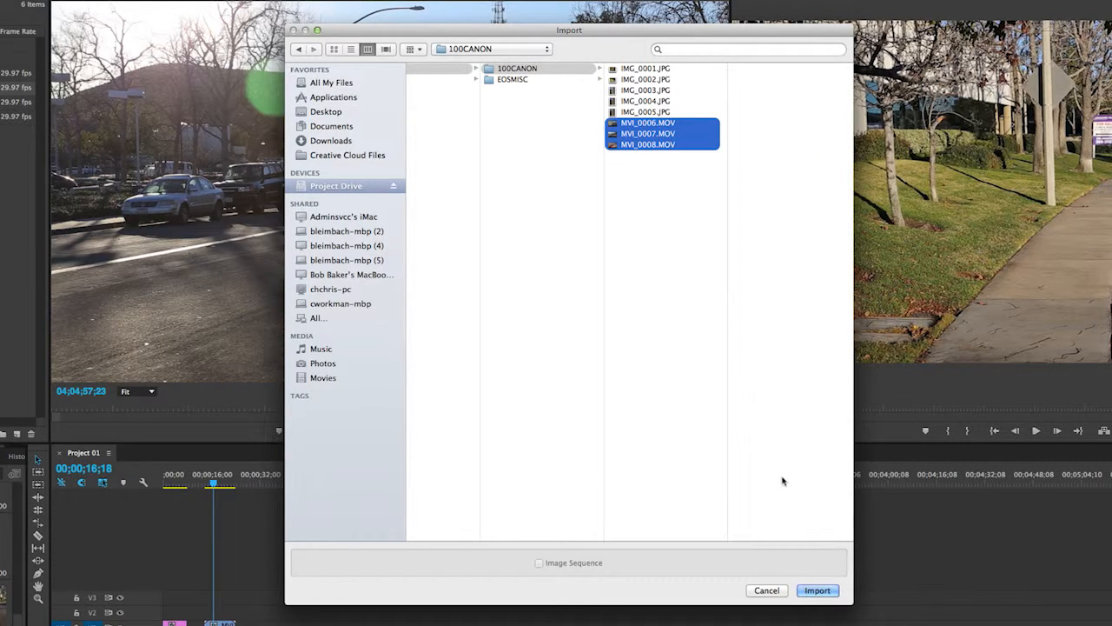
{"action": "left_click", "coordinate": [818, 595]}
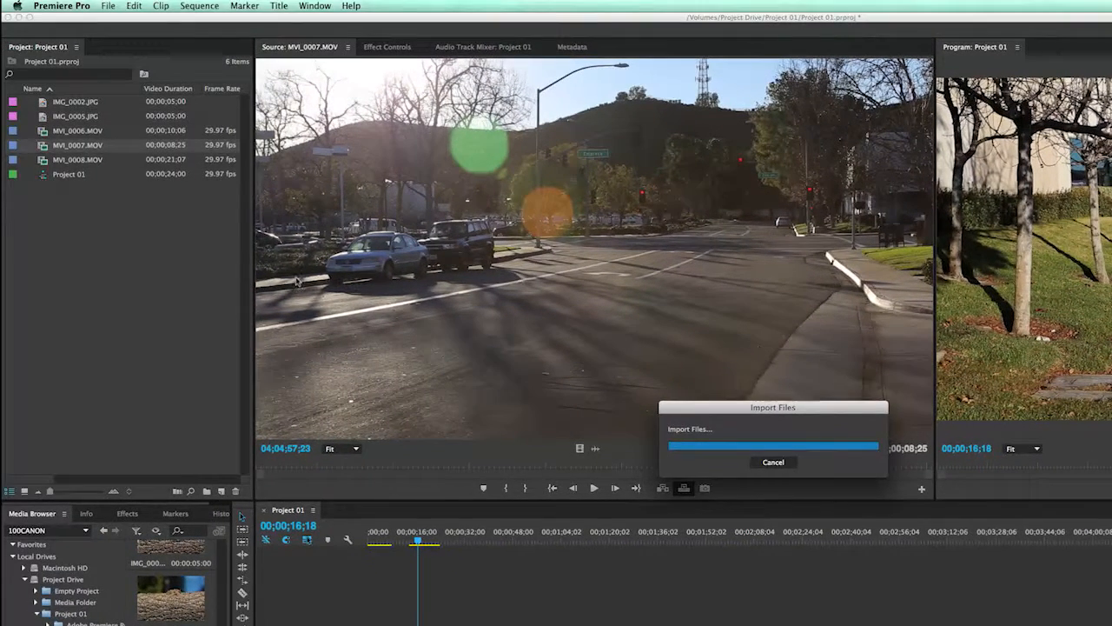
{"action": "left_click", "coordinate": [105, 278]}
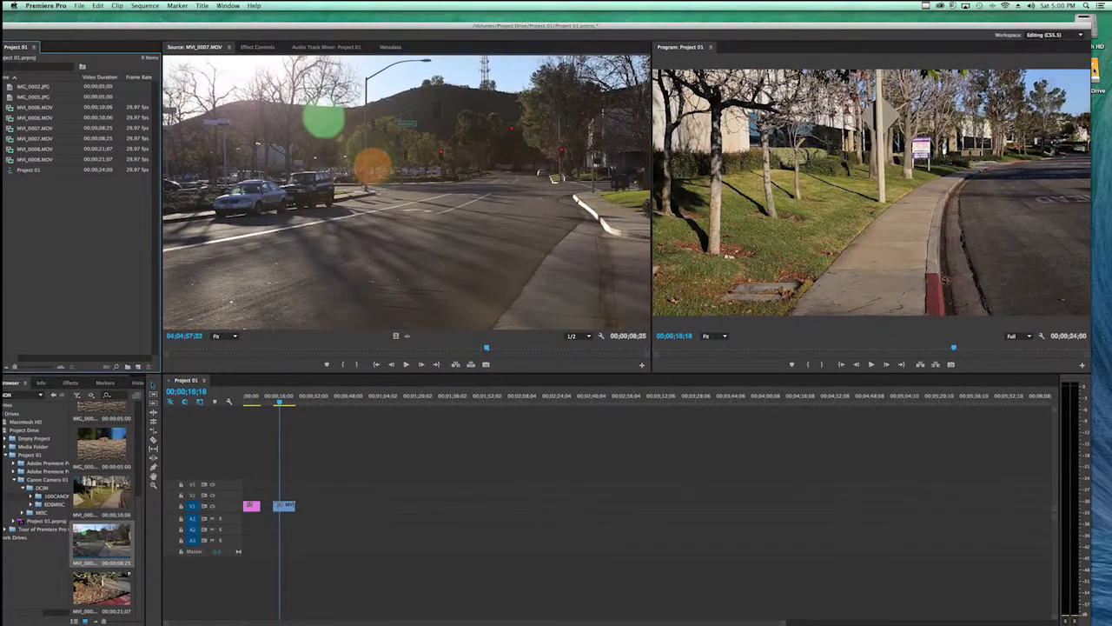
Step: Switch to Finder and browse the Project Drive to Project 01, Canon Camera 01, DCIM, 100CANON beside the project window
{"action": "double_click", "coordinate": [1095, 72]}
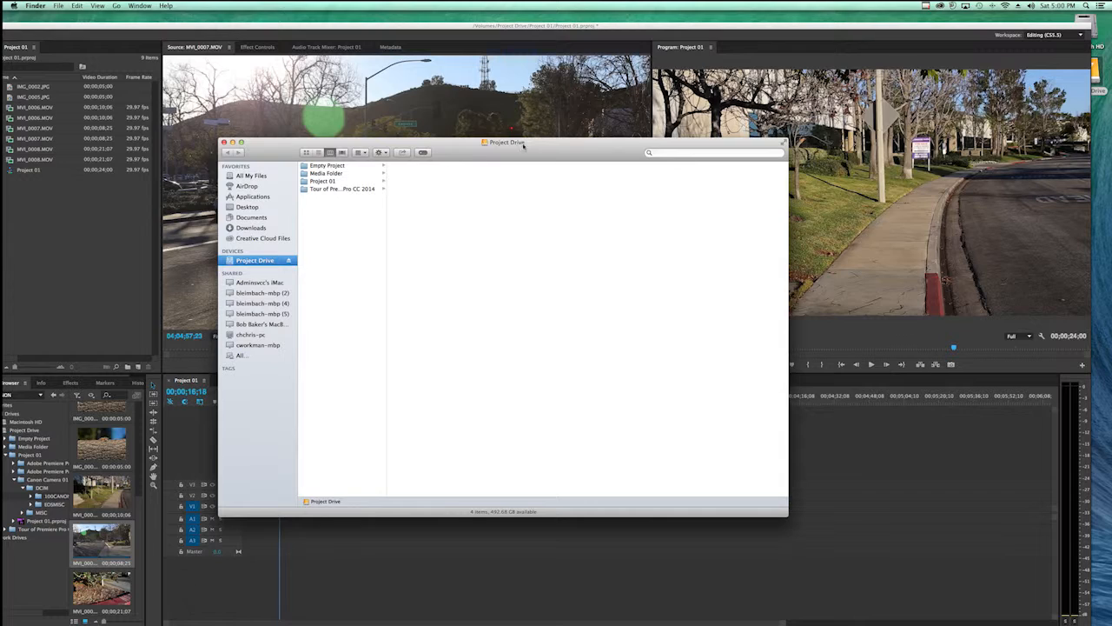
{"action": "left_click_drag", "start_coordinate": [523, 145], "coordinate": [663, 111]}
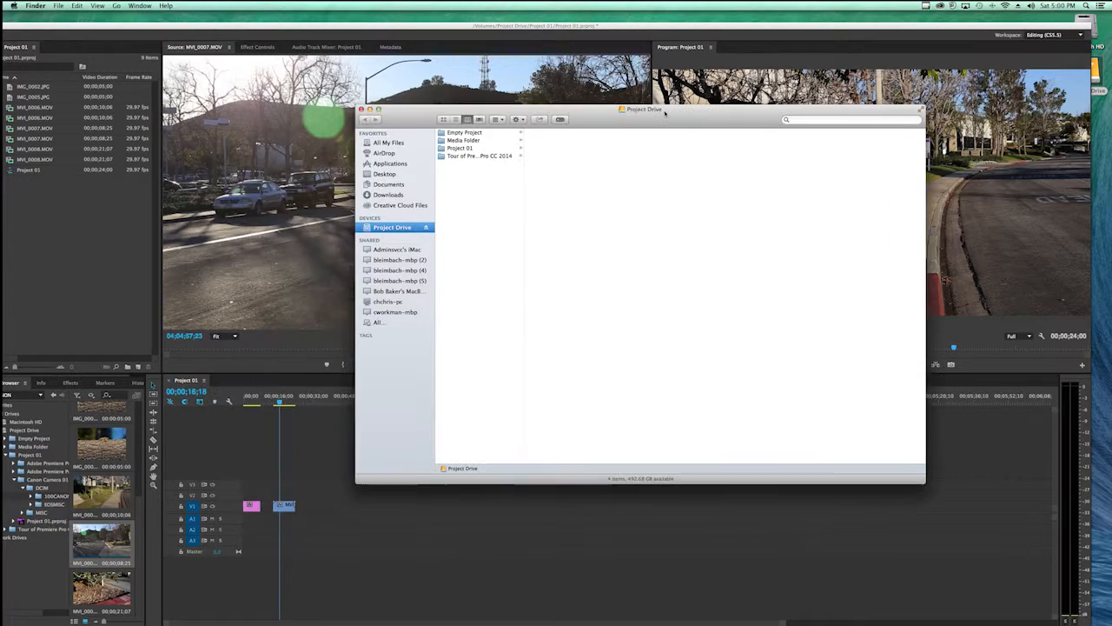
{"action": "left_click", "coordinate": [461, 146]}
{"action": "left_click", "coordinate": [558, 147]}
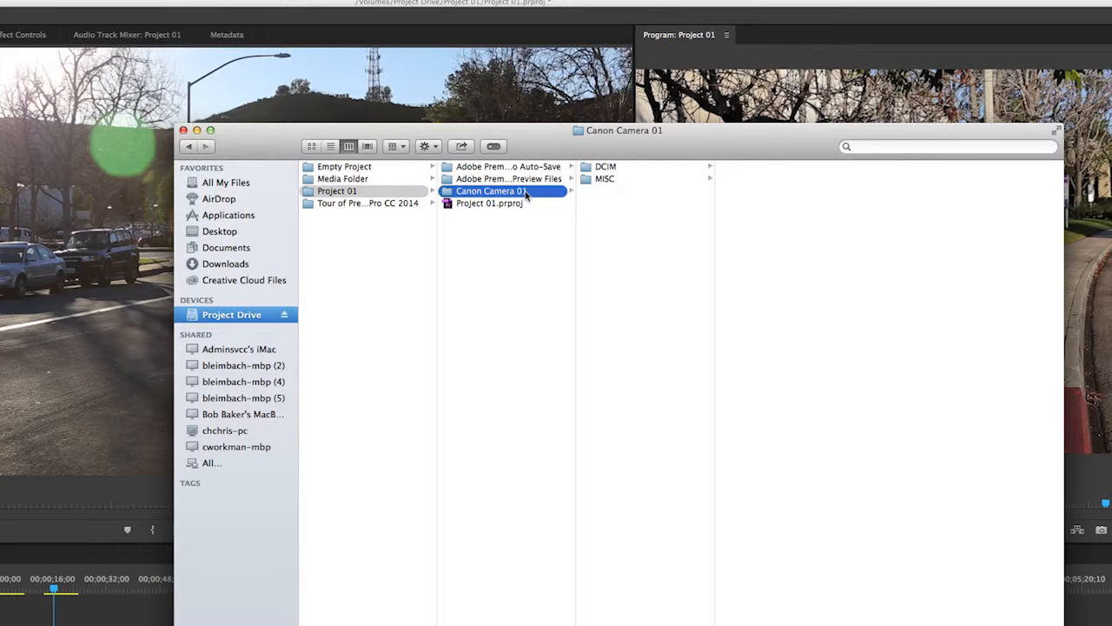
{"action": "left_click", "coordinate": [605, 169]}
{"action": "left_click", "coordinate": [730, 168]}
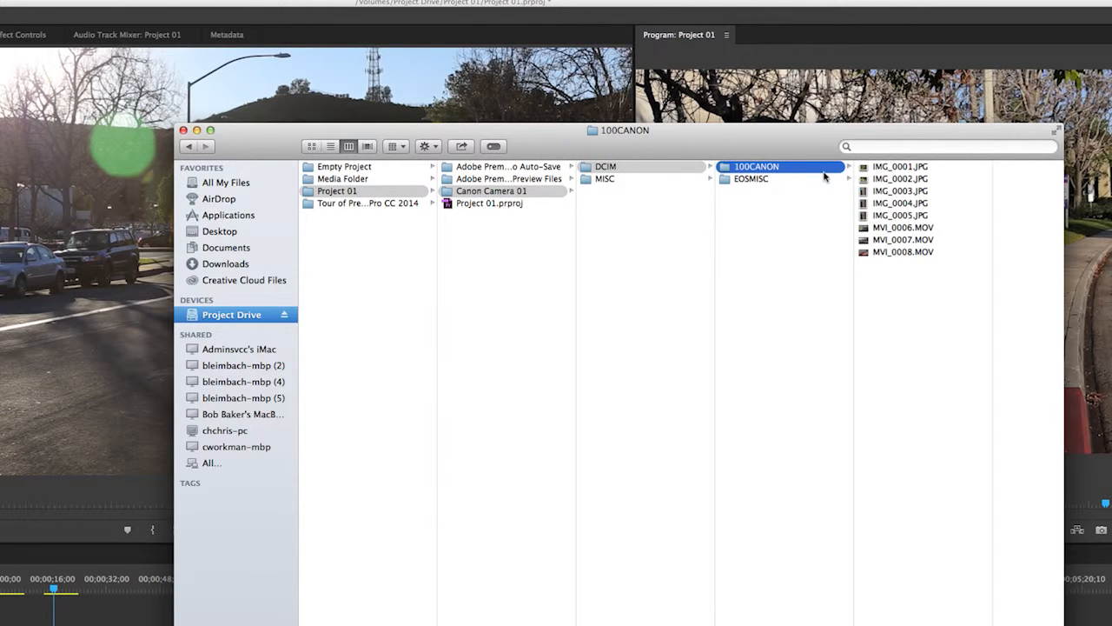
Step: Import the whole 100CANON folder from Finder into the Premiere Pro project, closing the Finder windows and bringing the full Project panel into view
{"action": "left_click_drag", "start_coordinate": [730, 172], "coordinate": [149, 309]}
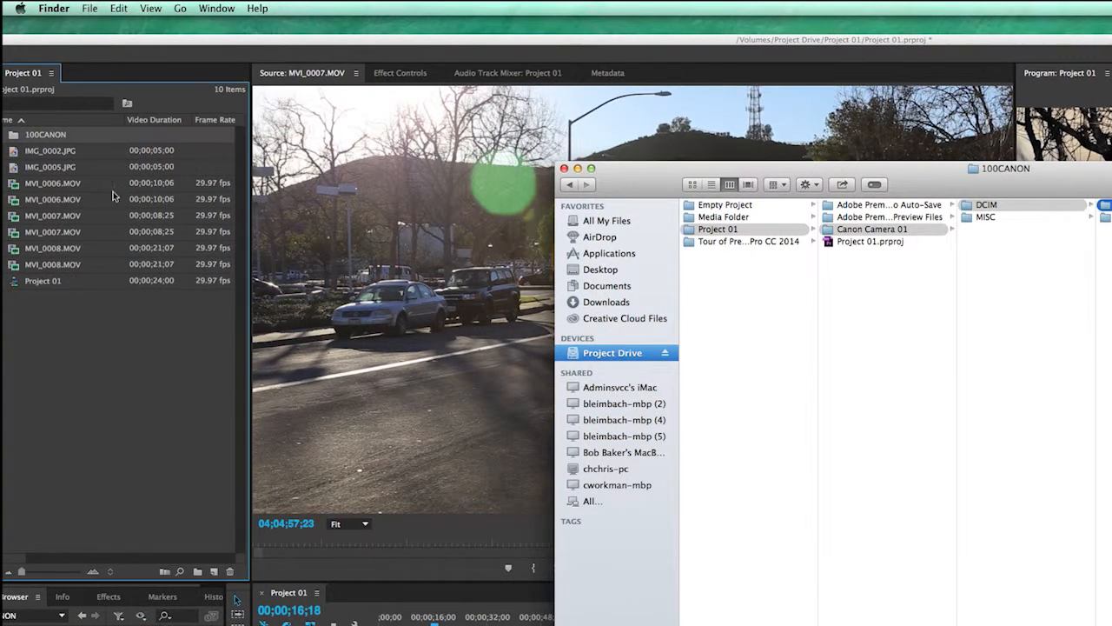
{"action": "left_click", "coordinate": [565, 169]}
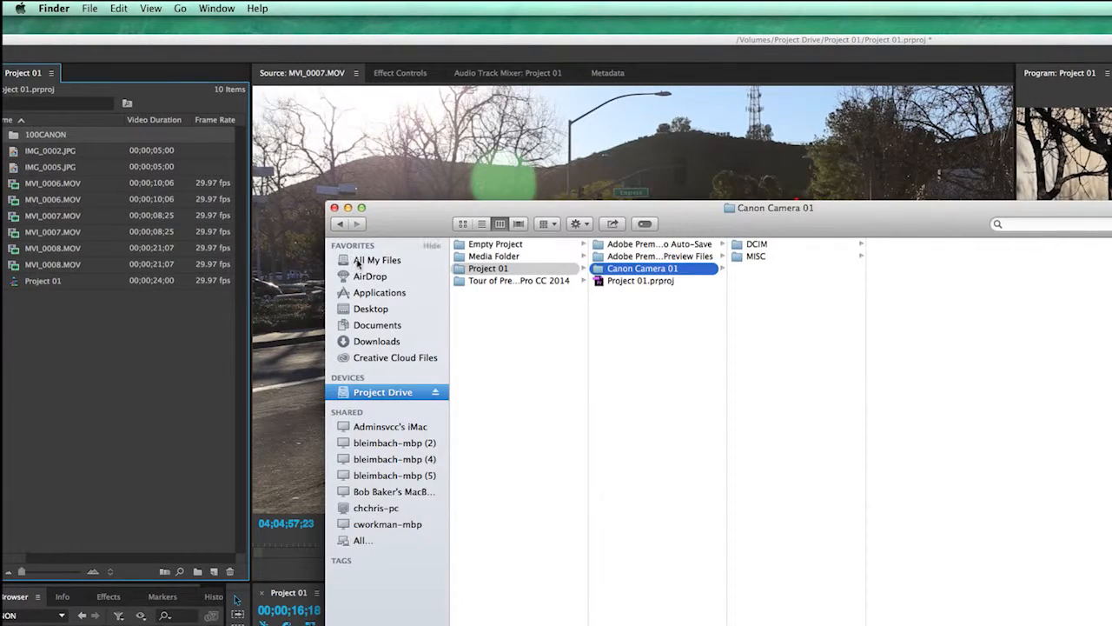
{"action": "key", "text": "super+w"}
{"action": "left_click_drag", "start_coordinate": [370, 44], "coordinate": [403, 27]}
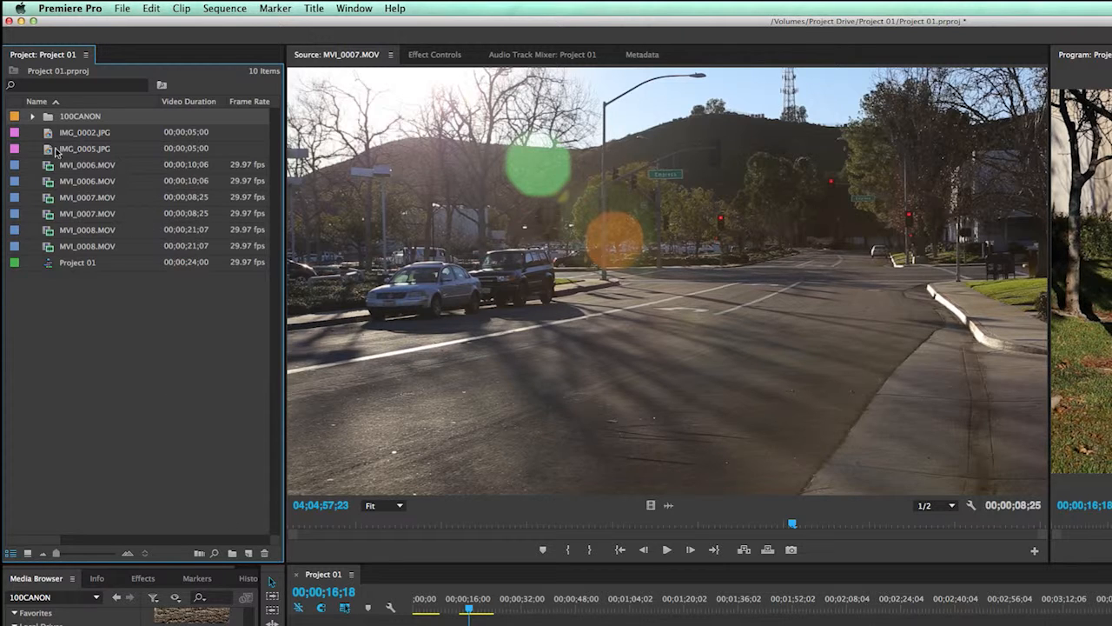
{"action": "mouse_move", "coordinate": [75, 266]}
{"action": "mouse_move", "coordinate": [222, 147]}
{"action": "mouse_move", "coordinate": [49, 122]}
{"action": "mouse_move", "coordinate": [56, 206]}
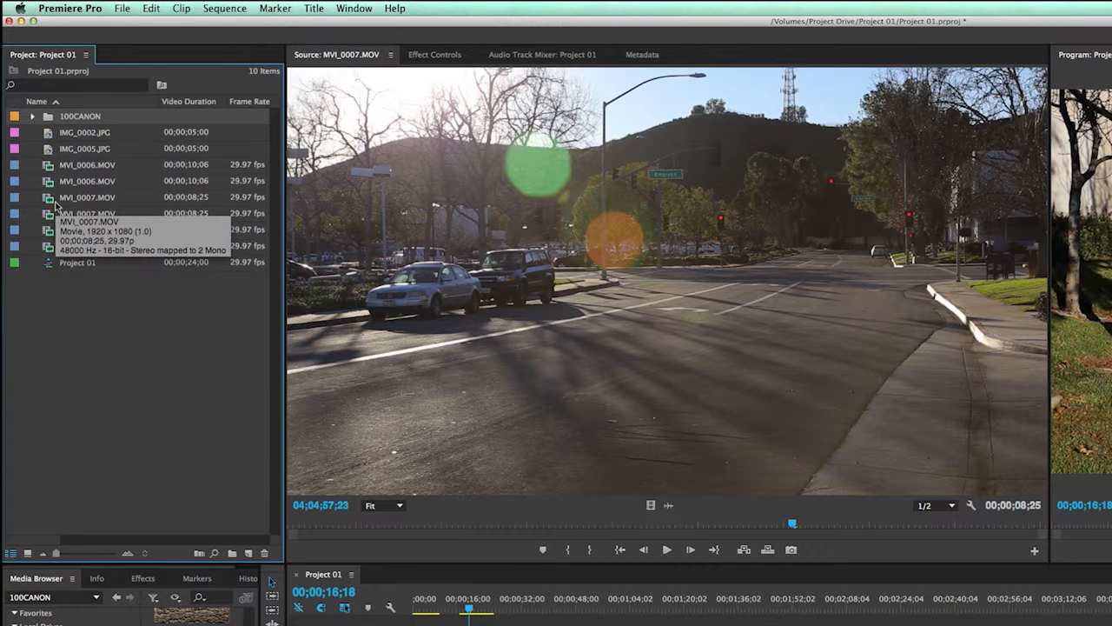